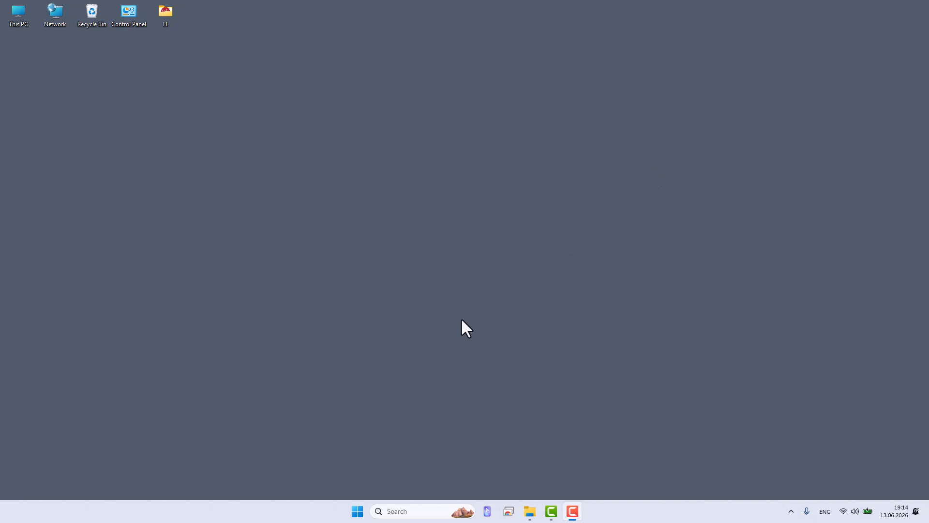
Search Microsoft Store for EduPlan and install the EduPlan app from its store page
{"action": "left_click", "coordinate": [358, 511]}
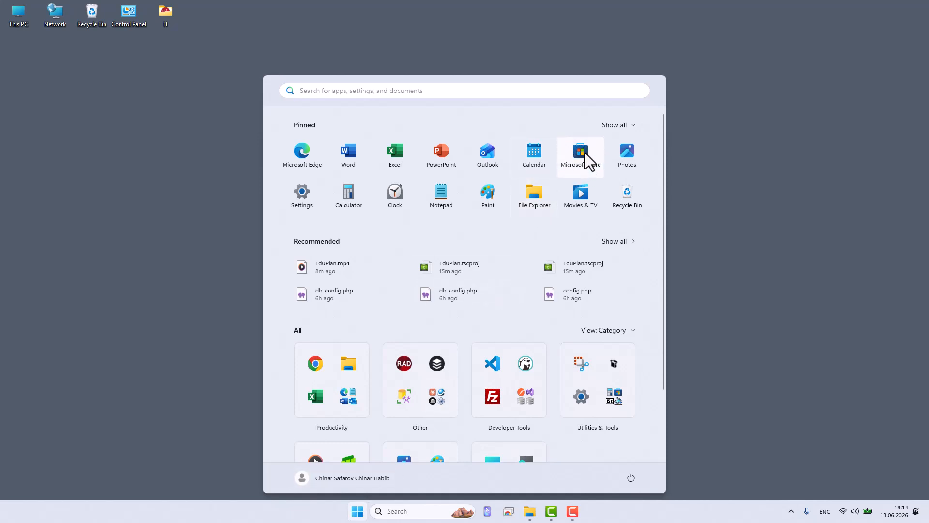
{"action": "left_click", "coordinate": [585, 153]}
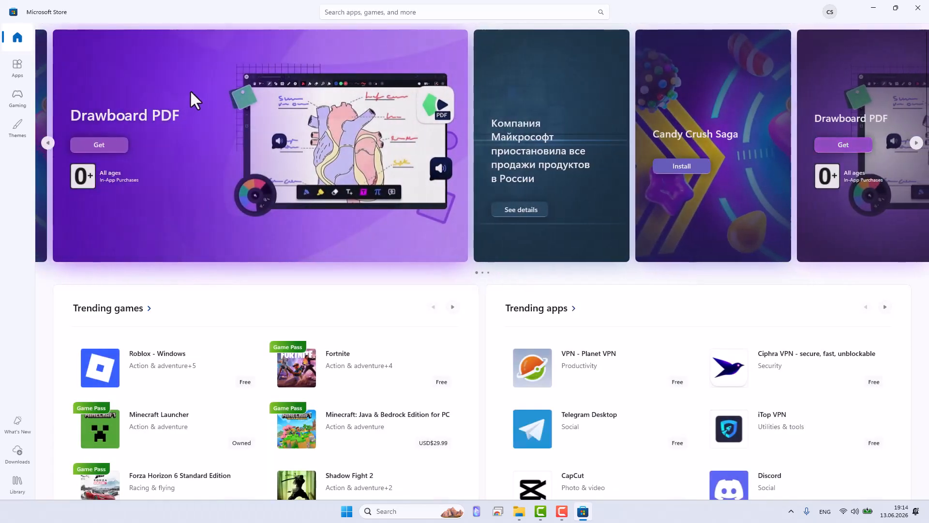
{"action": "left_click", "coordinate": [334, 13]}
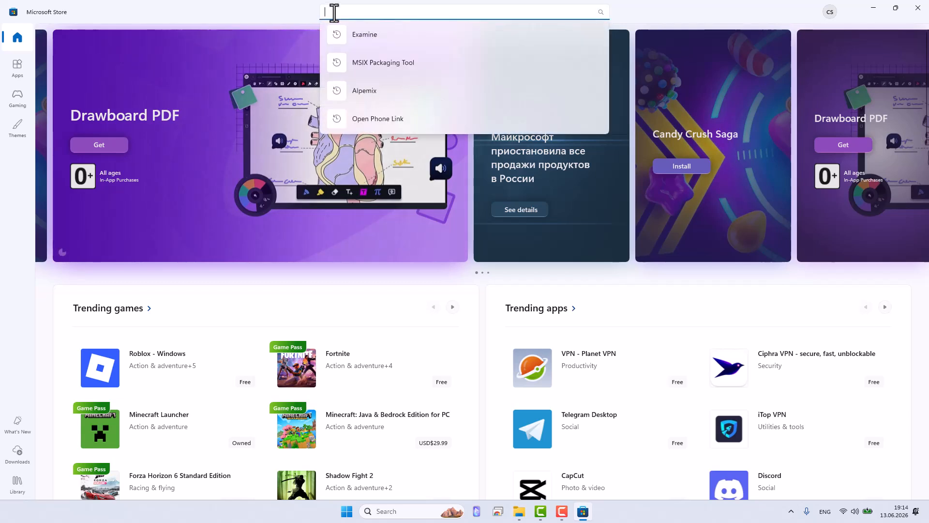
{"action": "type", "text": "EduPlan"}
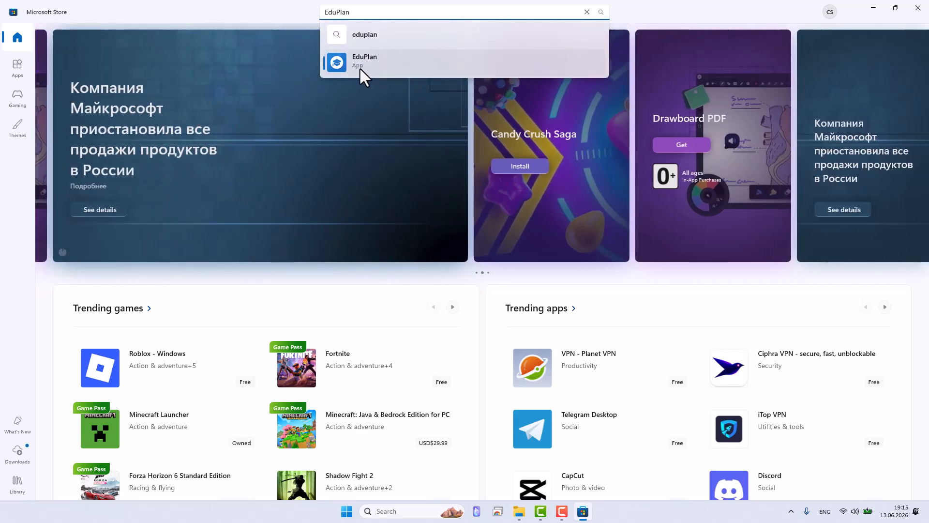
{"action": "left_click", "coordinate": [351, 68]}
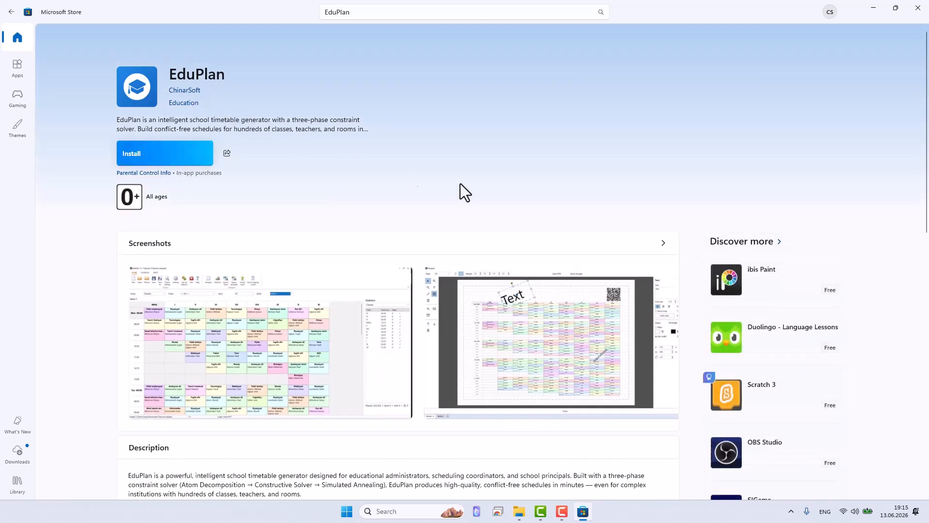
{"action": "scroll", "coordinate": [172, 362], "scroll_direction": "down", "scroll_amount": 1}
{"action": "scroll", "coordinate": [179, 363], "scroll_direction": "up", "scroll_amount": 1}
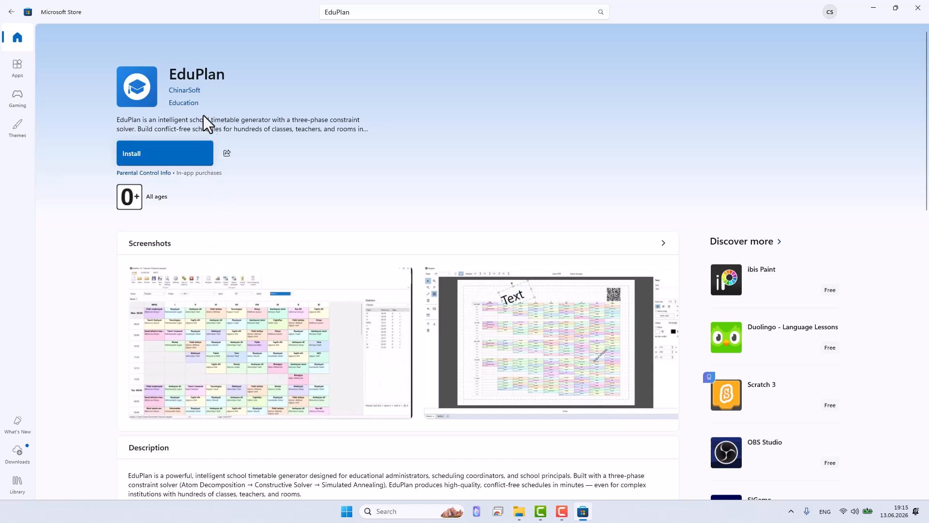
{"action": "left_click", "coordinate": [139, 156]}
Launch EduPlan from the Store, switch its login language to English, then cancel to exit
{"action": "left_click", "coordinate": [140, 159]}
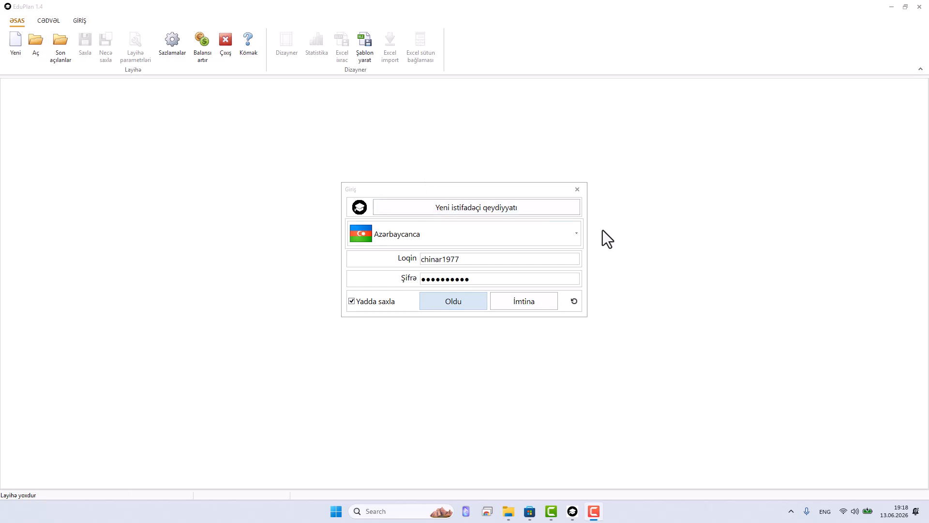
{"action": "left_click", "coordinate": [577, 233]}
{"action": "left_click", "coordinate": [438, 258]}
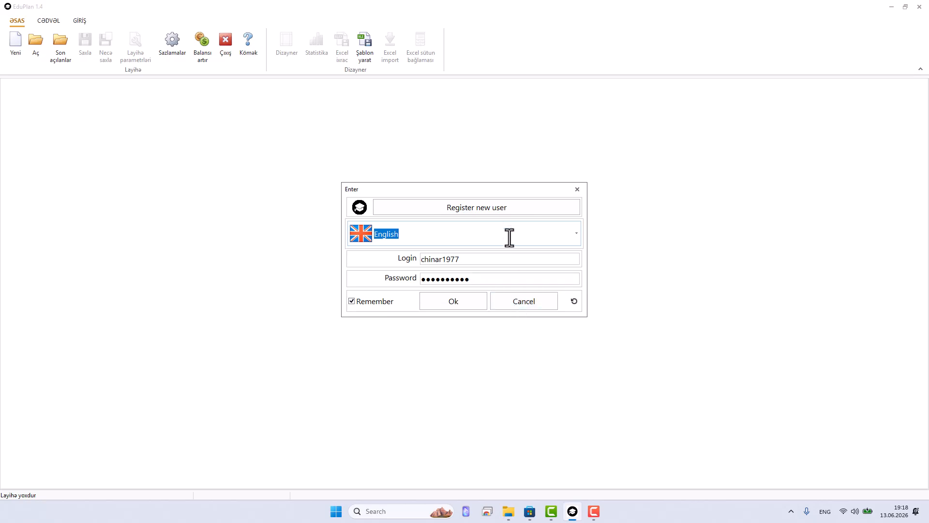
{"action": "left_click", "coordinate": [521, 303]}
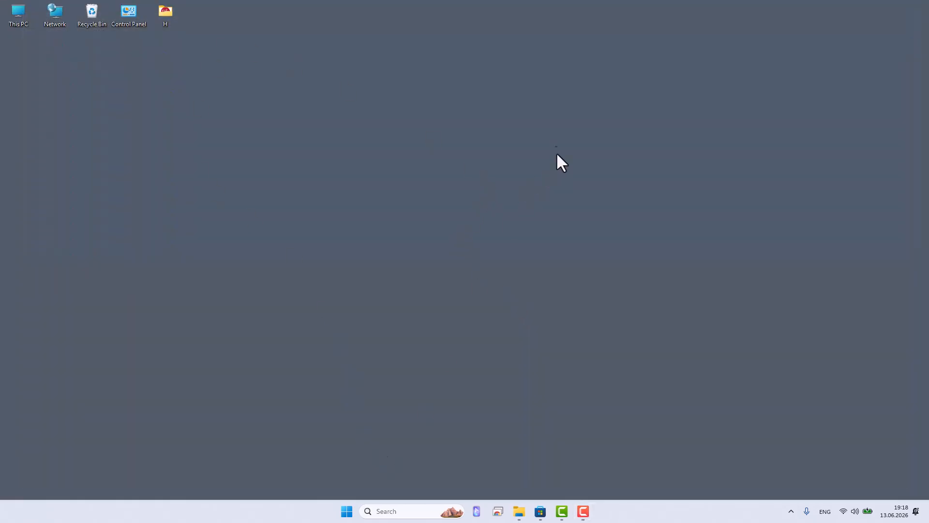
Uninstall EduPlan from Start's Recommended list and close the Start menu
{"action": "left_click", "coordinate": [347, 511]}
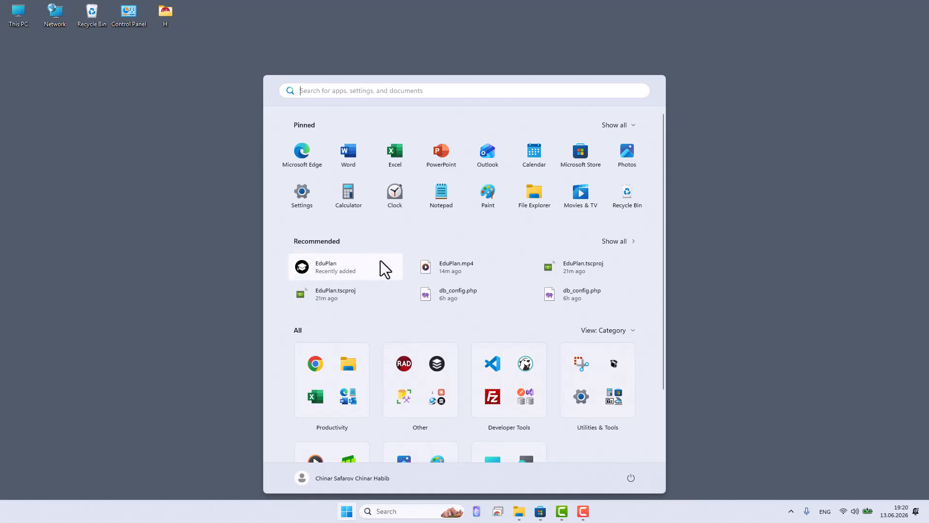
{"action": "right_click", "coordinate": [344, 267]}
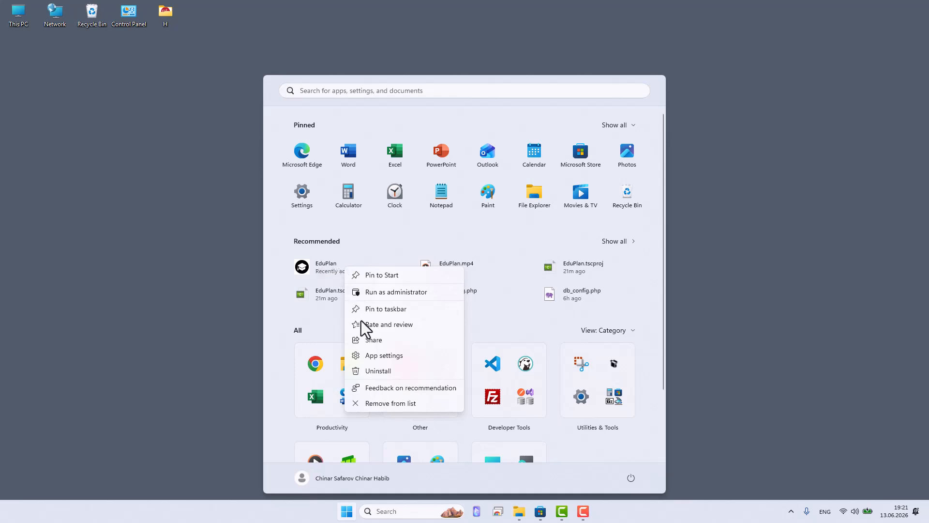
{"action": "left_click", "coordinate": [373, 372]}
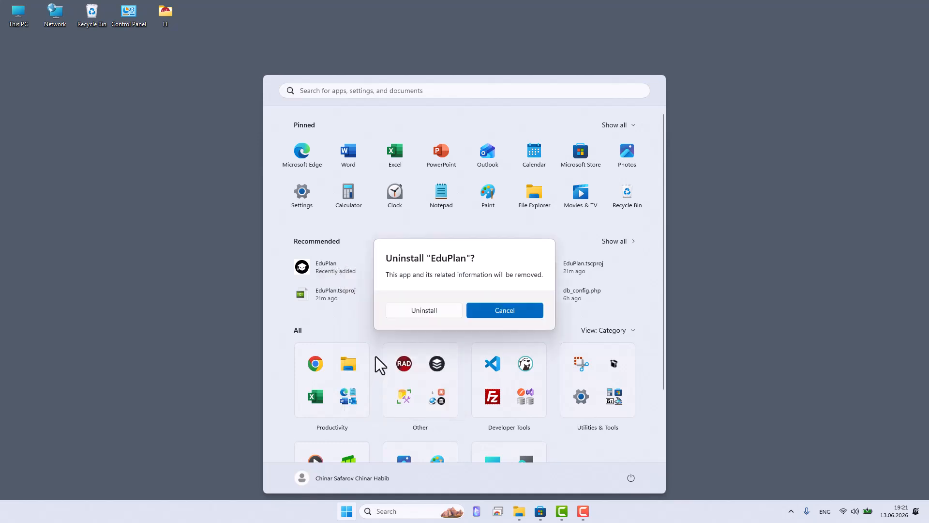
{"action": "left_click", "coordinate": [437, 311]}
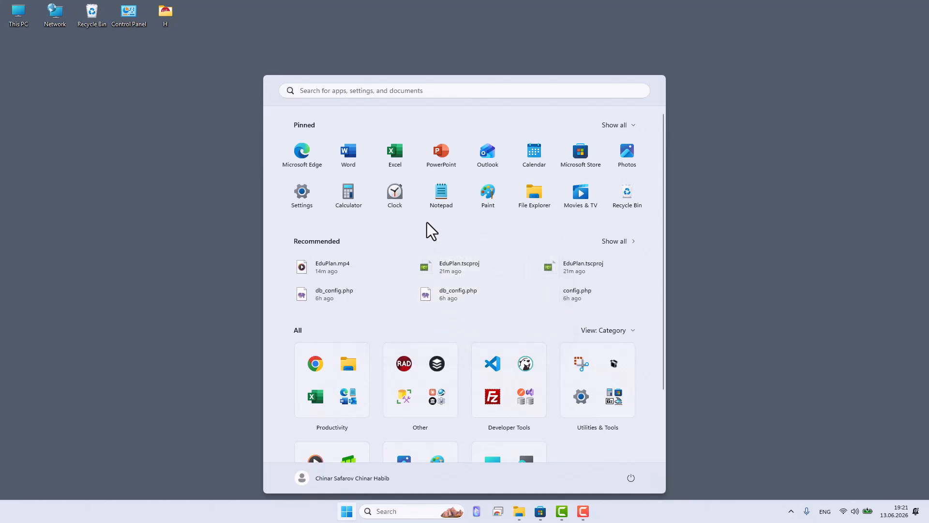
{"action": "left_click", "coordinate": [684, 123]}
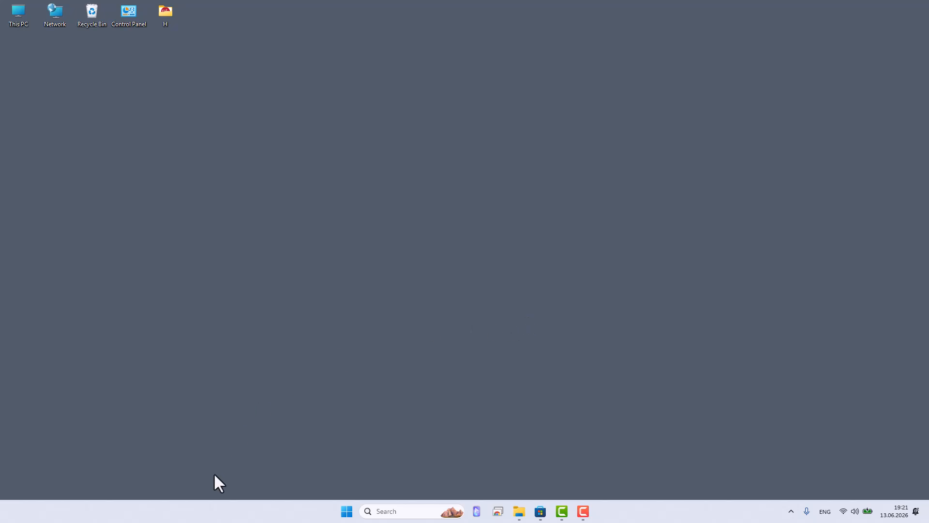
Launch Chrome with the user's profile and go to examine.space/az
{"action": "left_click", "coordinate": [347, 511]}
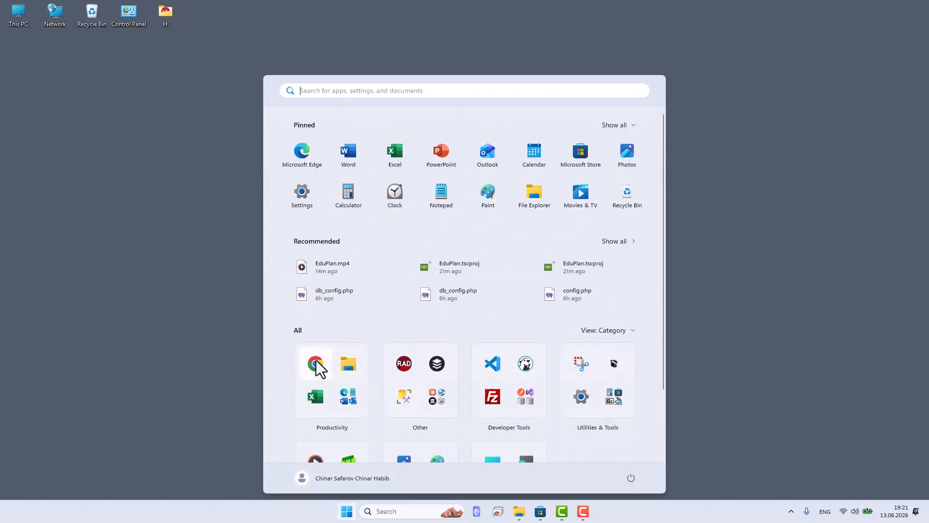
{"action": "left_click", "coordinate": [316, 362]}
{"action": "left_click", "coordinate": [353, 241]}
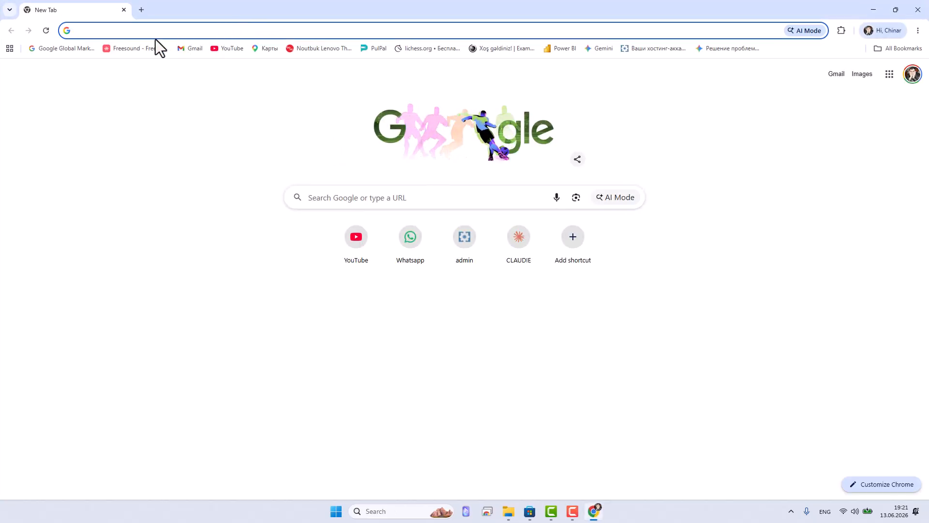
{"action": "left_click", "coordinate": [138, 29]}
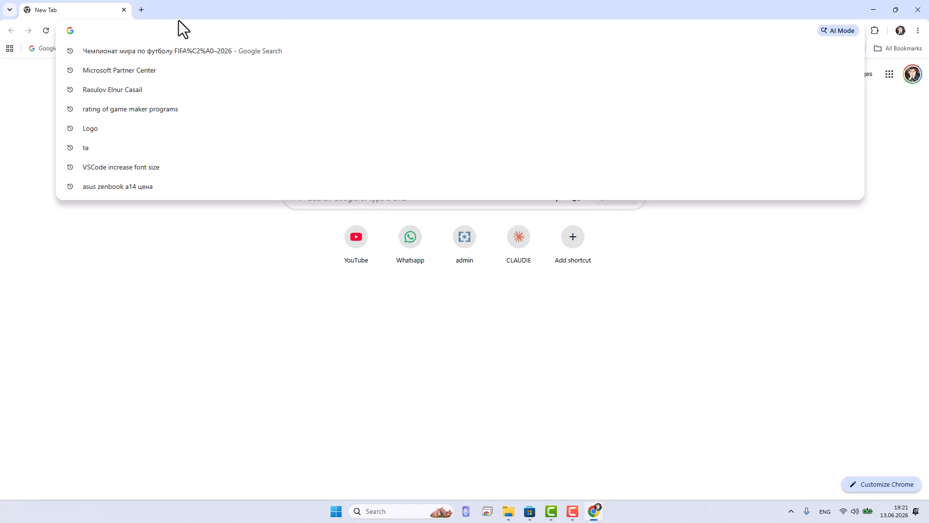
{"action": "type", "text": "examine.space/az"}
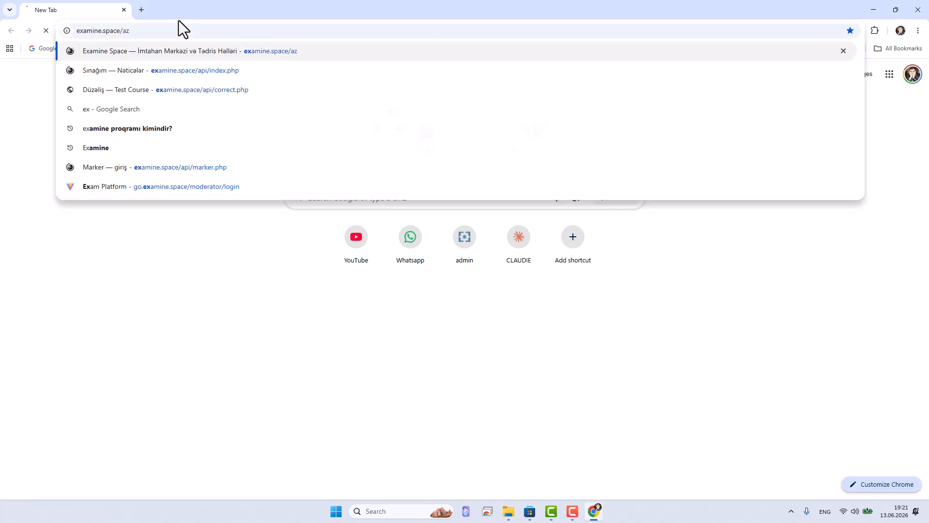
{"action": "key", "text": "Return"}
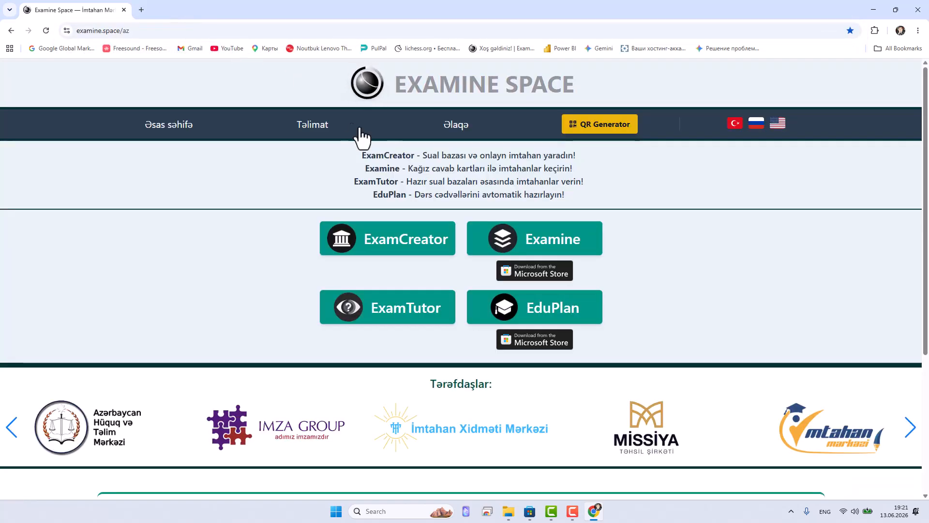
Download the EduPlan installer EduPlanSetup (2).zip and show it in the Downloads folder
{"action": "left_click", "coordinate": [520, 313]}
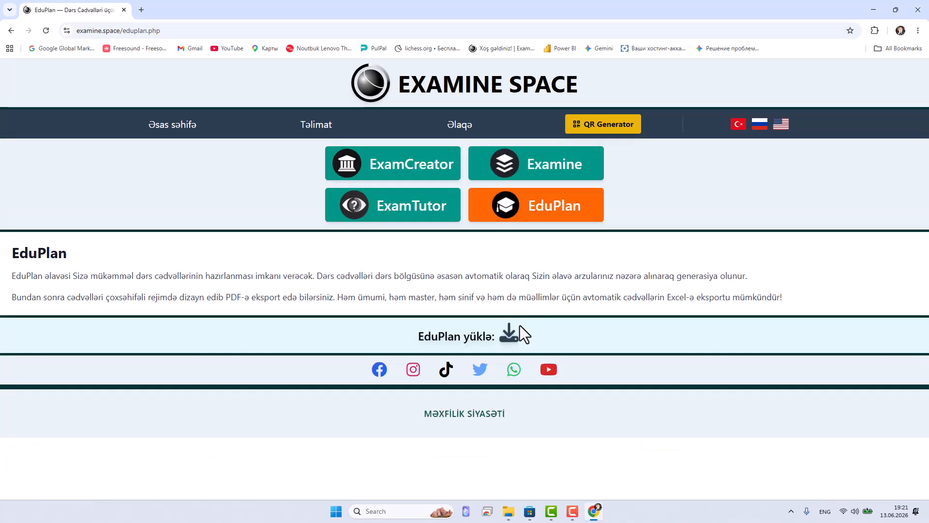
{"action": "left_click", "coordinate": [538, 328]}
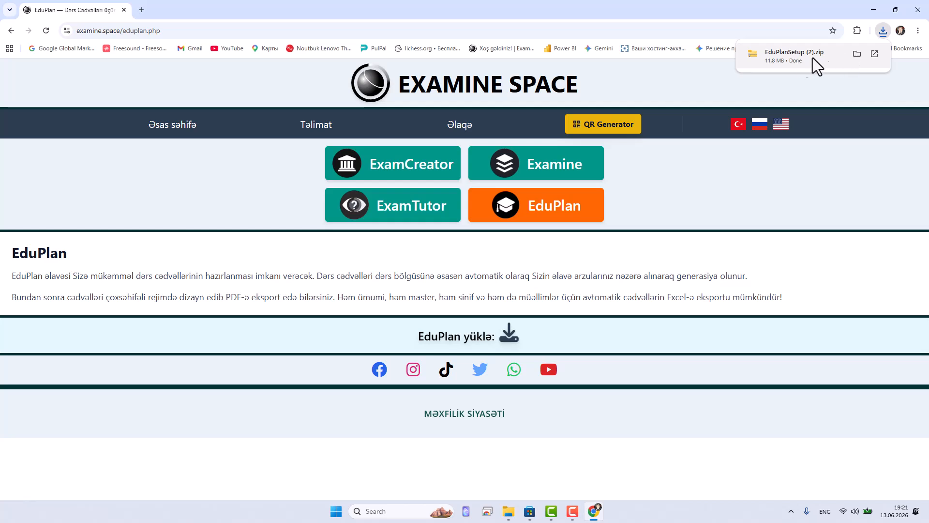
{"action": "left_click", "coordinate": [855, 55]}
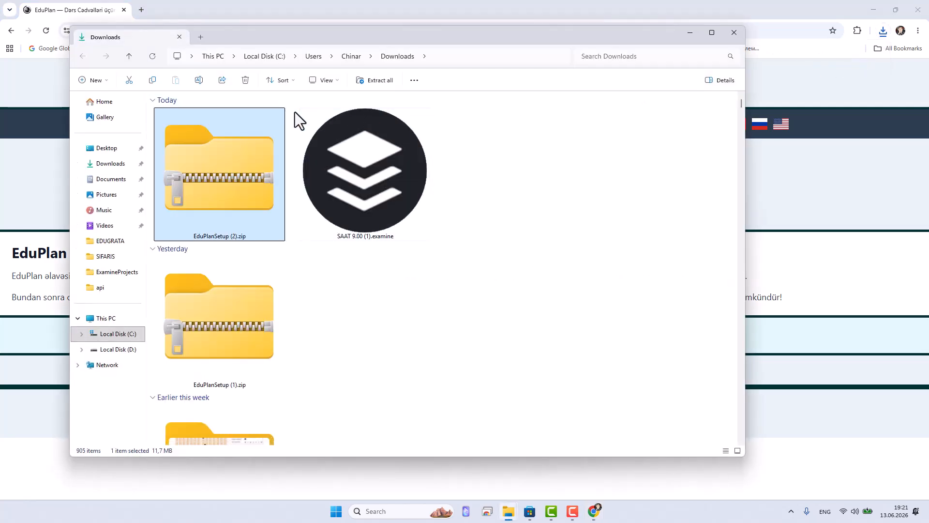
Run EduPlanSetup.exe from inside the zip, allowing it past SmartScreen with Run anyway
{"action": "double_click", "coordinate": [194, 158]}
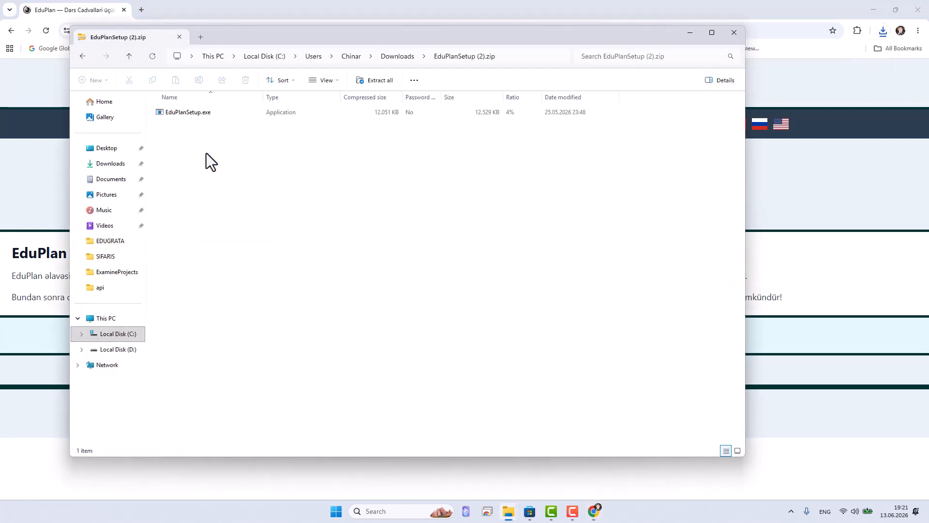
{"action": "right_click", "coordinate": [187, 114]}
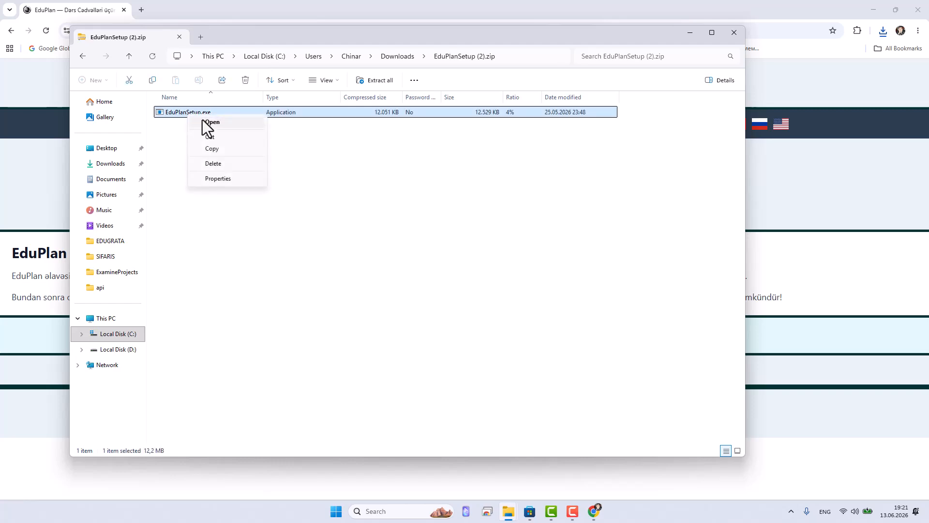
{"action": "left_click", "coordinate": [204, 122]}
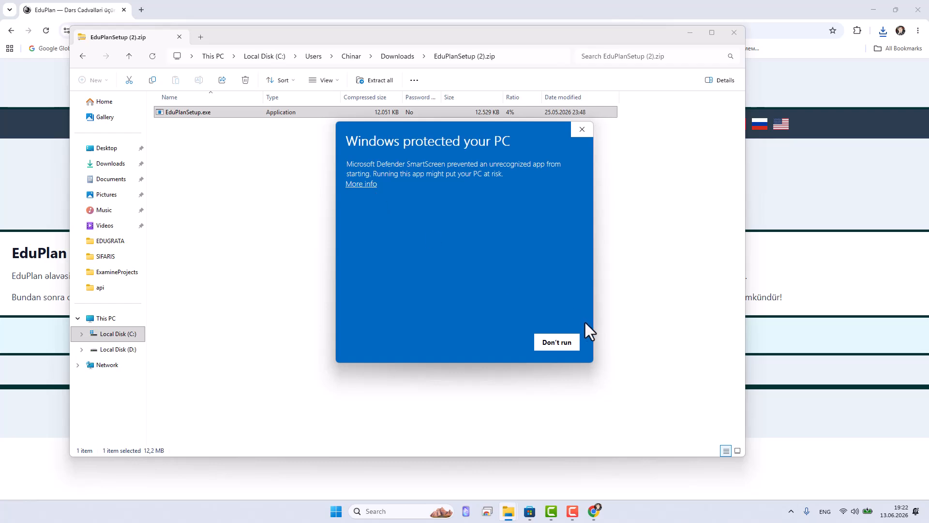
{"action": "left_click", "coordinate": [355, 187]}
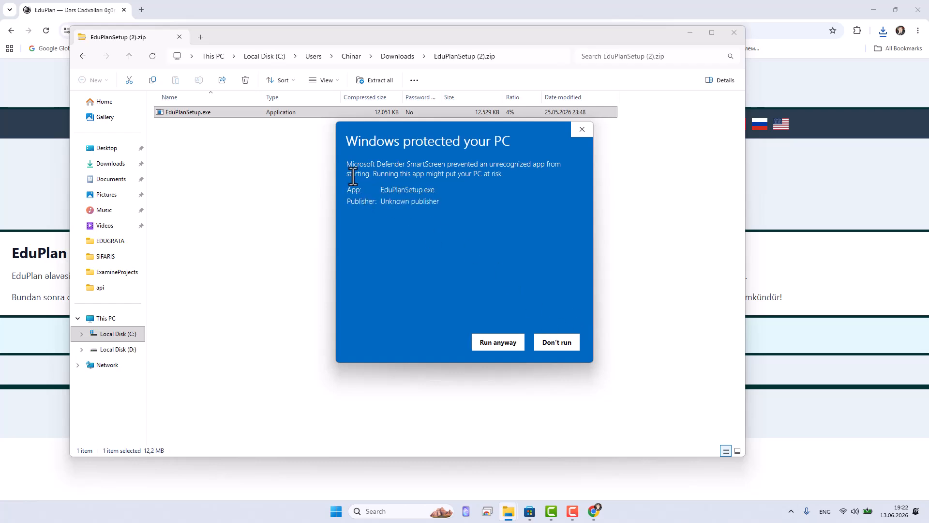
{"action": "left_click", "coordinate": [486, 342]}
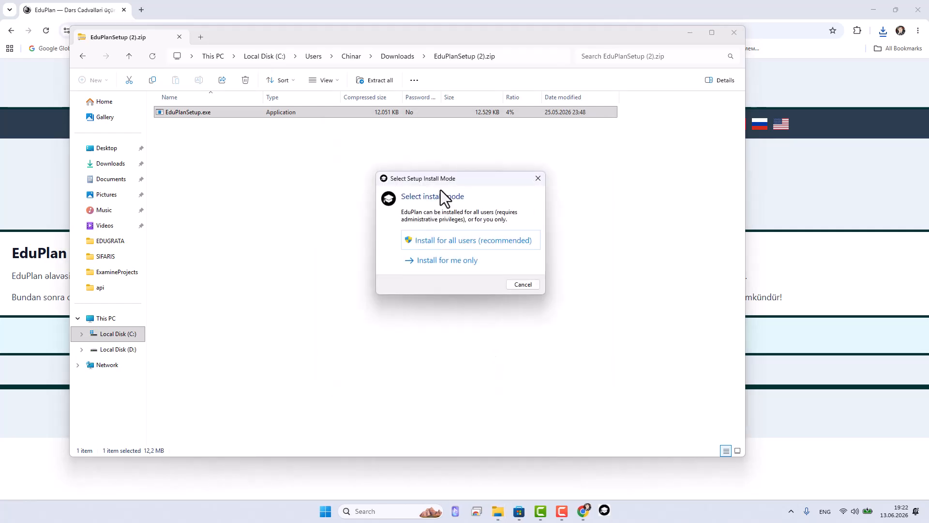
Install EduPlan for all users with default folders and a desktop shortcut, then close leftover windows
{"action": "left_click", "coordinate": [422, 240]}
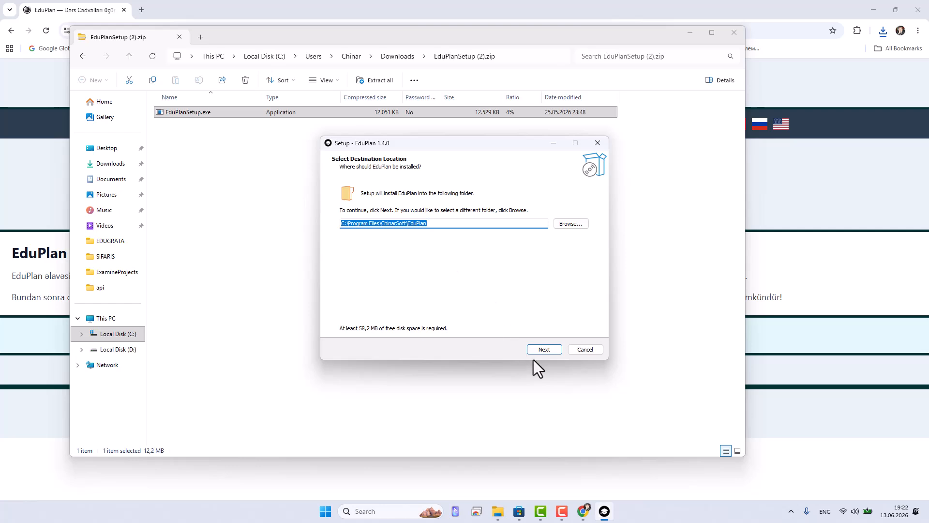
{"action": "left_click", "coordinate": [538, 349]}
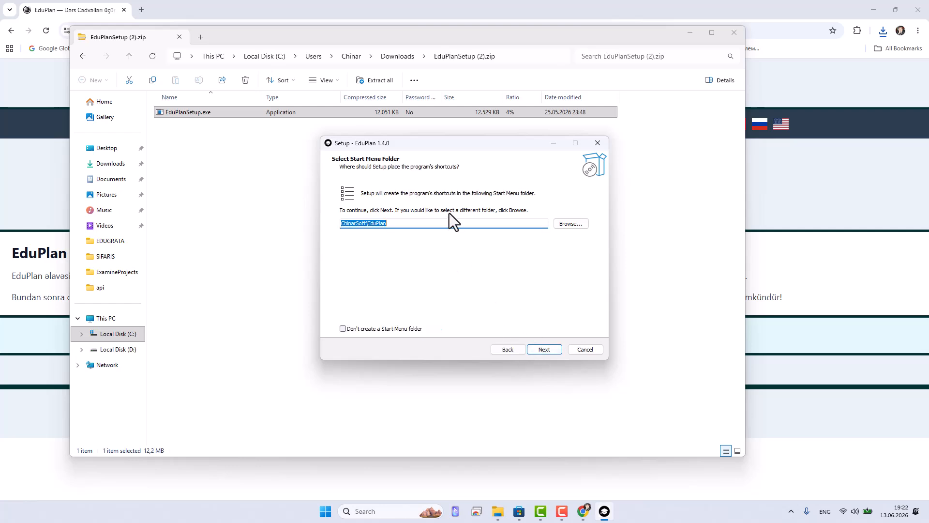
{"action": "left_click", "coordinate": [538, 351]}
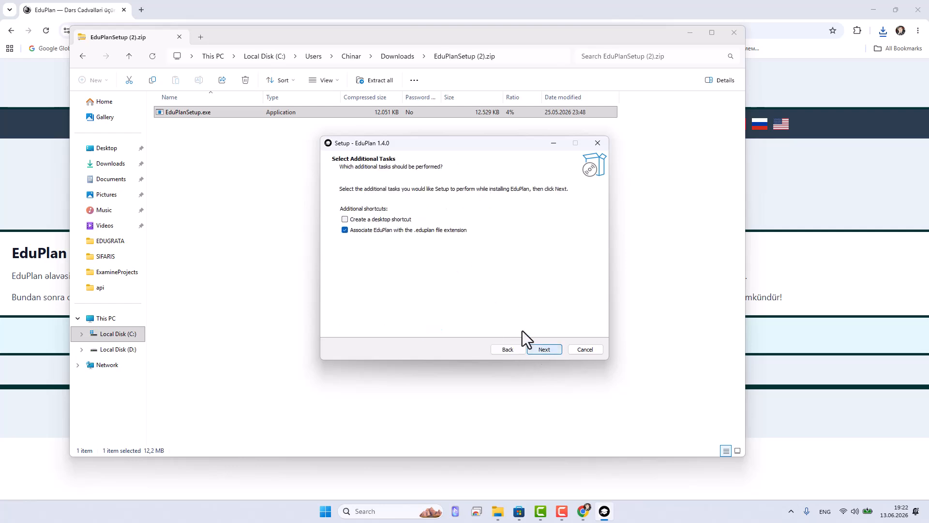
{"action": "left_click", "coordinate": [353, 219]}
{"action": "left_click", "coordinate": [546, 350]}
{"action": "left_click", "coordinate": [547, 351]}
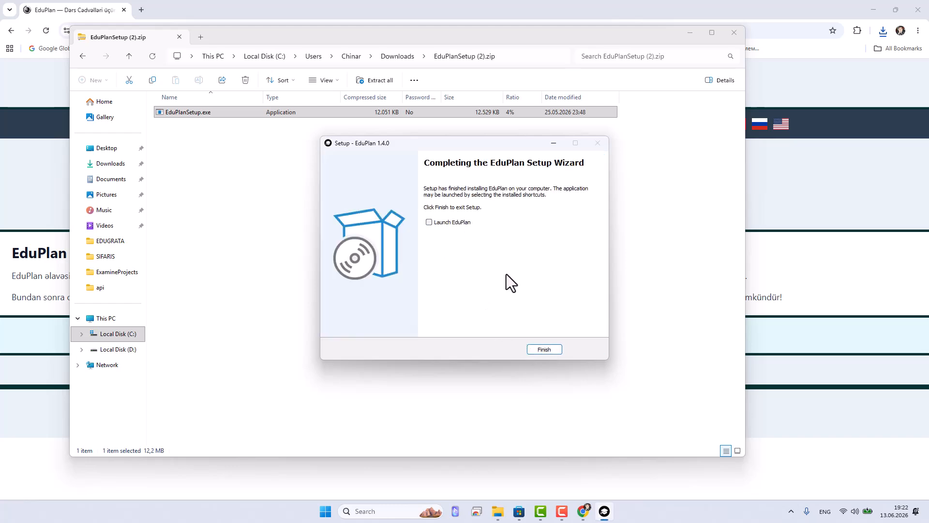
{"action": "left_click", "coordinate": [544, 349]}
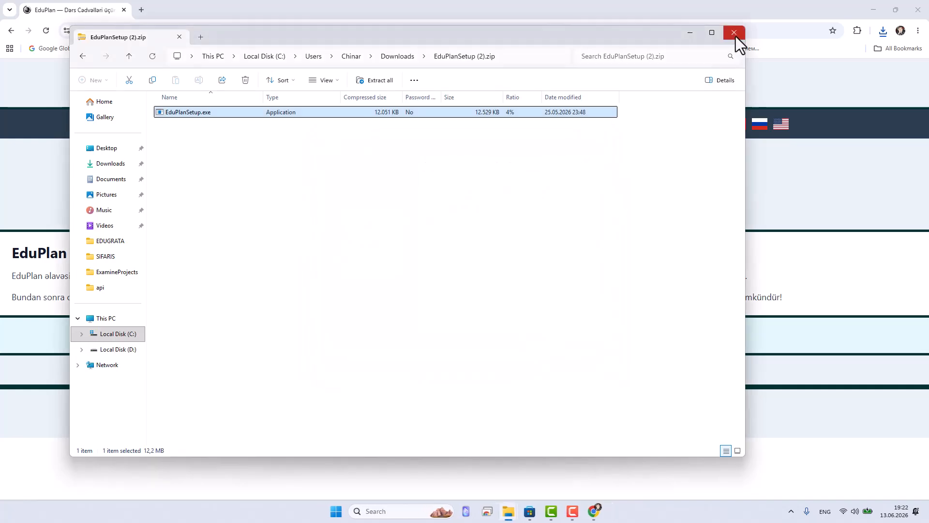
{"action": "left_click", "coordinate": [734, 32]}
{"action": "left_click", "coordinate": [918, 10]}
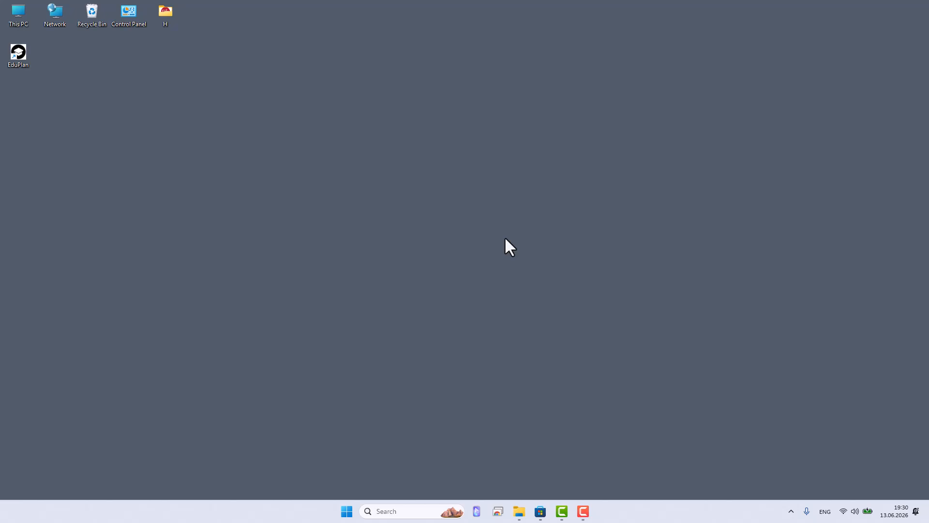
Start EduPlan from the desktop shortcut and set the login language to Azərbaycanca
{"action": "double_click", "coordinate": [19, 57]}
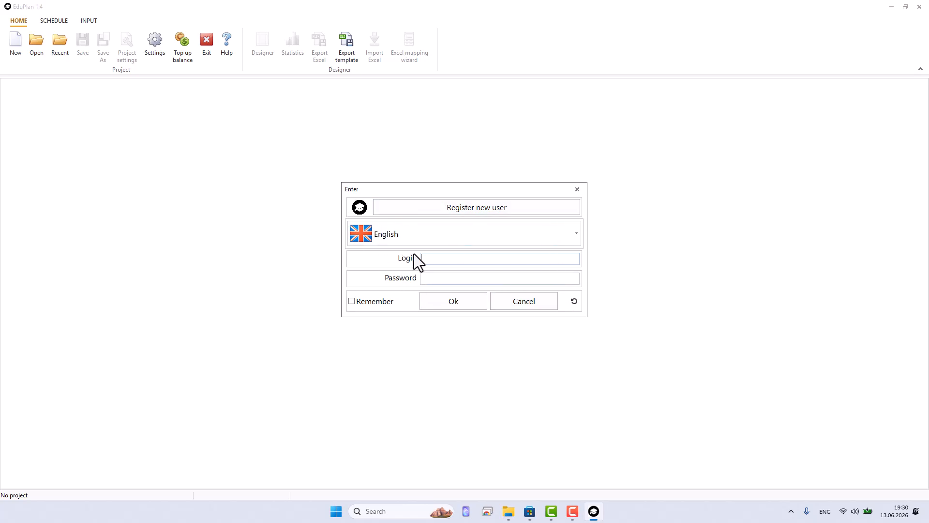
{"action": "left_click", "coordinate": [575, 234]}
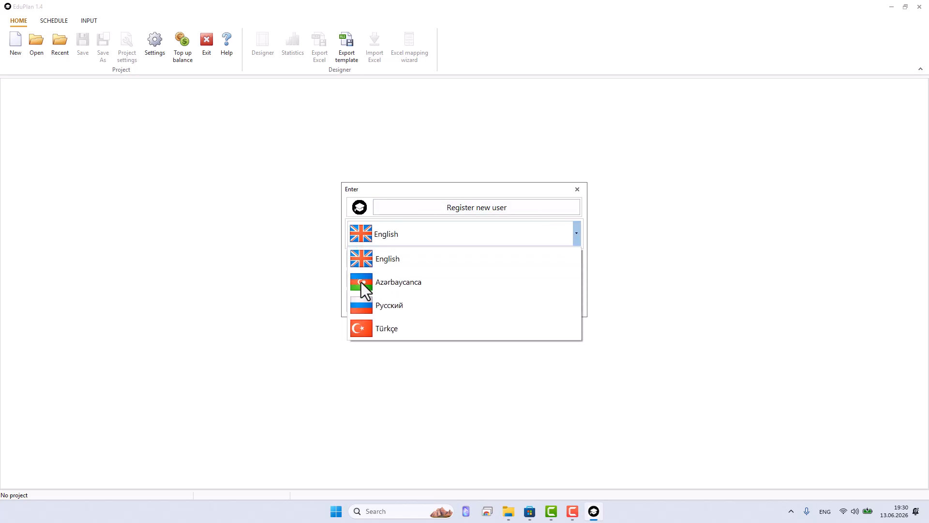
{"action": "left_click", "coordinate": [361, 282]}
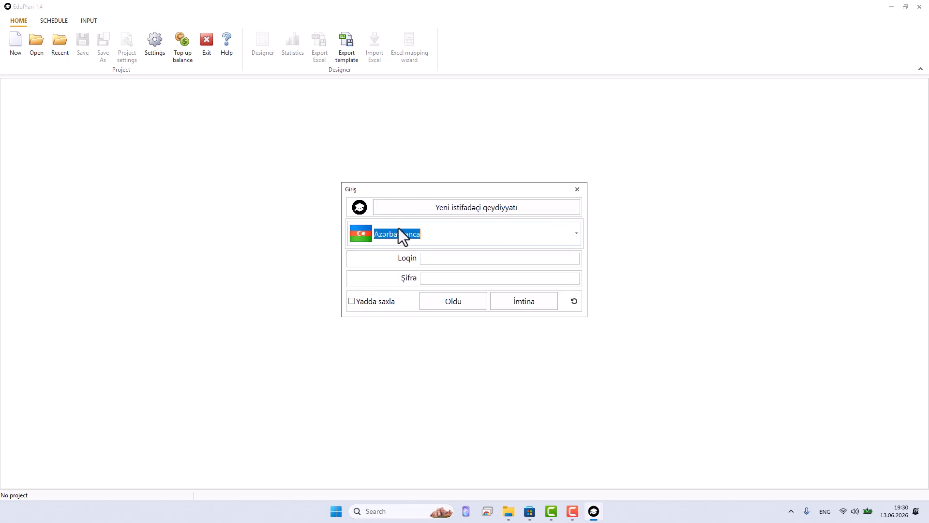
Open Yeni istifadəçi qeydiyyatı and enter the user's full name using the Azerbaijani keyboard
{"action": "left_click", "coordinate": [491, 210]}
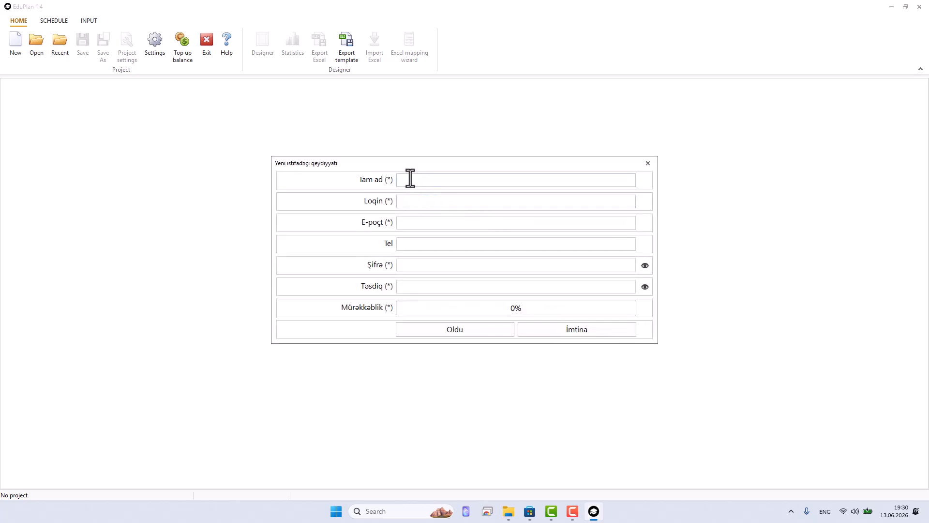
{"action": "key", "text": "alt+shift"}
{"action": "type", "text": "Əli"}
{"action": "key", "text": "BackSpace"}
{"action": "key", "text": "BackSpace"}
{"action": "key", "text": "BackSpace"}
{"action": "key", "text": "BackSpace"}
Fill in the Loqin, E-poçt and Tel fields with the user's login, e-mail and phone number
{"action": "key", "text": "alt+shift"}
{"action": "key", "text": "alt+shift"}
{"action": "key", "text": "alt+shift"}
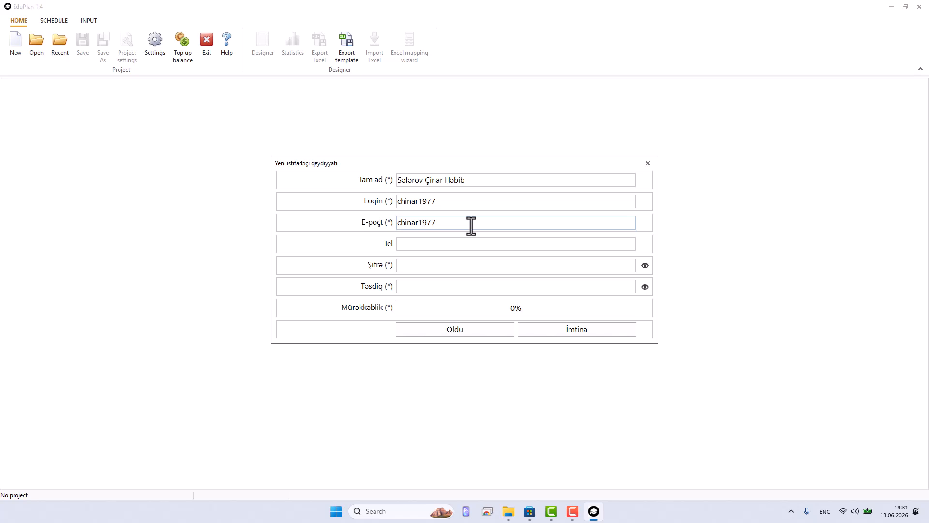
{"action": "left_click", "coordinate": [434, 244]}
Enter the account password in Şifrə and Təsdiq, then submit with Oldu
{"action": "left_click", "coordinate": [418, 266]}
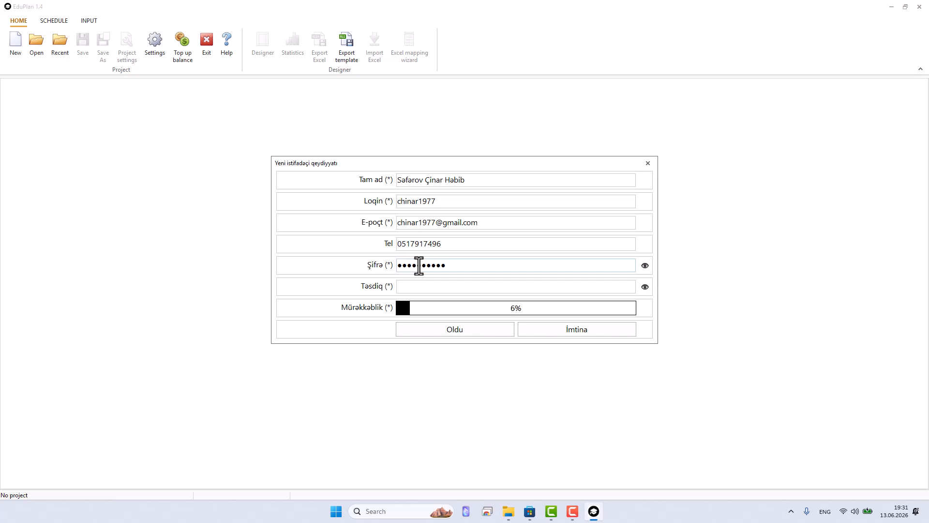
{"action": "left_click", "coordinate": [418, 286]}
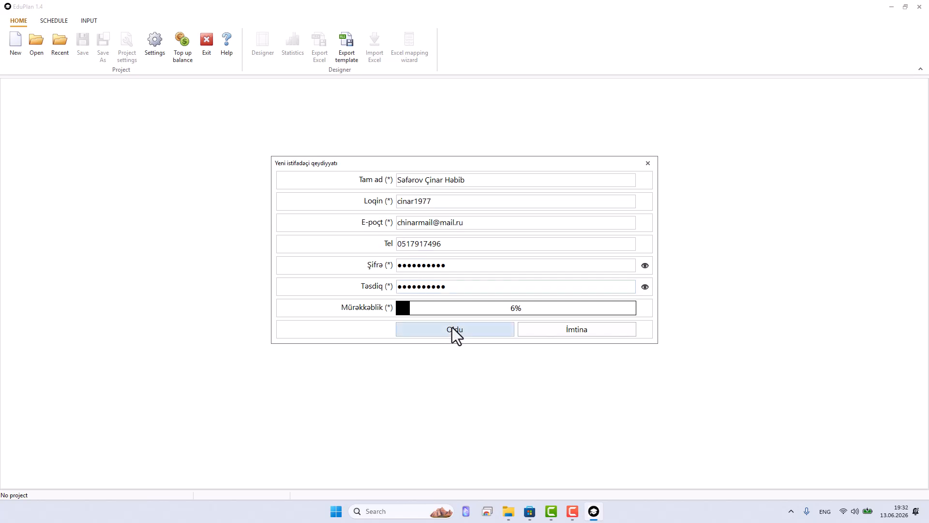
{"action": "left_click", "coordinate": [452, 327]}
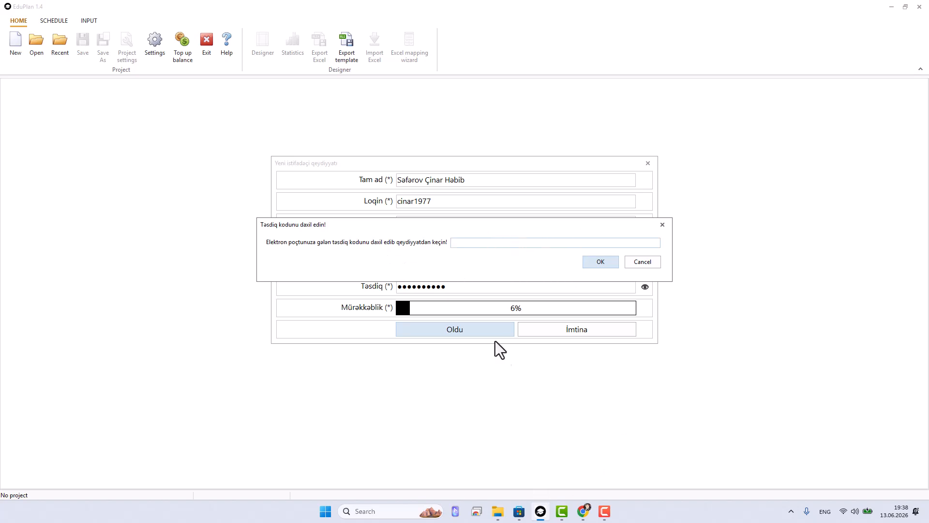
Copy the registration key from the EduPlan e-mail in Gmail and return to EduPlan
{"action": "left_click", "coordinate": [584, 511]}
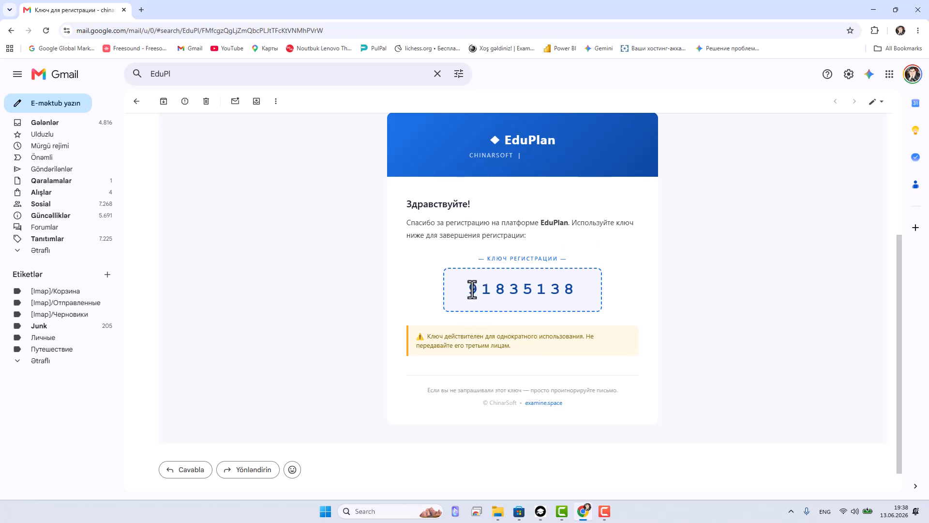
{"action": "left_click_drag", "start_coordinate": [468, 290], "coordinate": [575, 298]}
{"action": "right_click", "coordinate": [573, 303]}
{"action": "left_click", "coordinate": [584, 308]}
{"action": "left_click", "coordinate": [541, 509]}
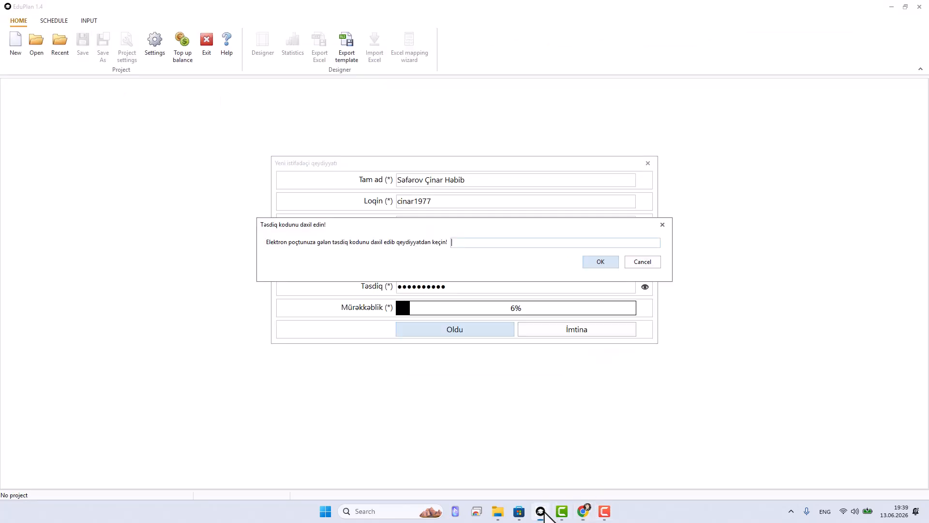
Paste the copied registration key into the verification code field
{"action": "right_click", "coordinate": [476, 240]}
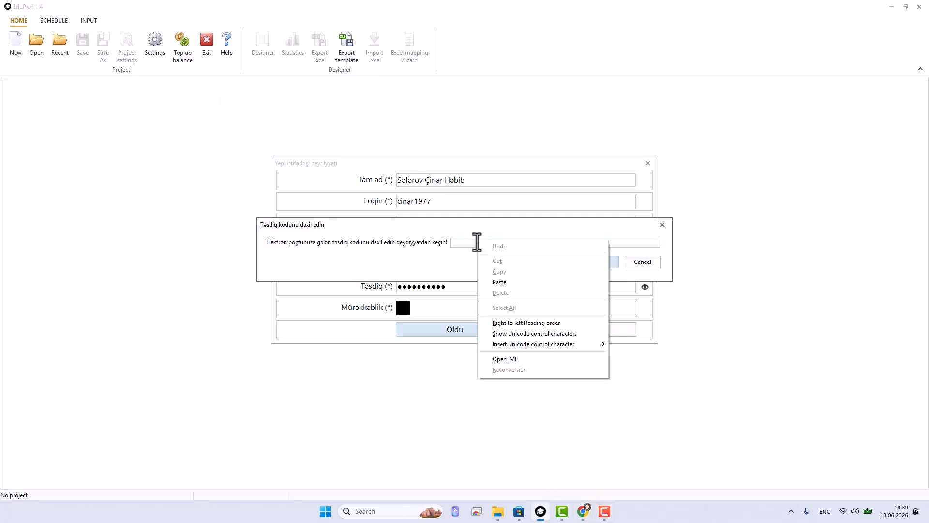
{"action": "left_click", "coordinate": [498, 281]}
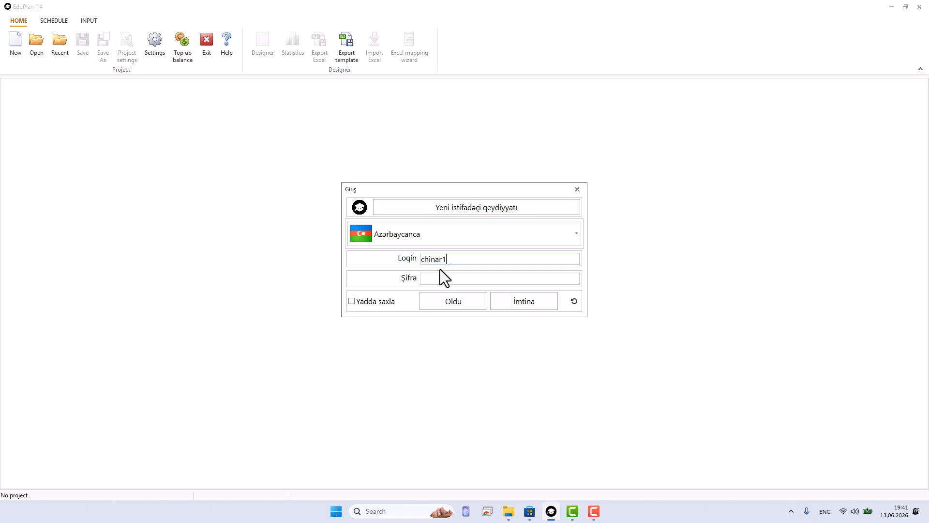
Enter the new account's password in the Şifrə field and sign in, with the login remembered
{"action": "left_click", "coordinate": [453, 278]}
{"action": "type", "text": "*********"}
{"action": "left_click", "coordinate": [463, 300]}
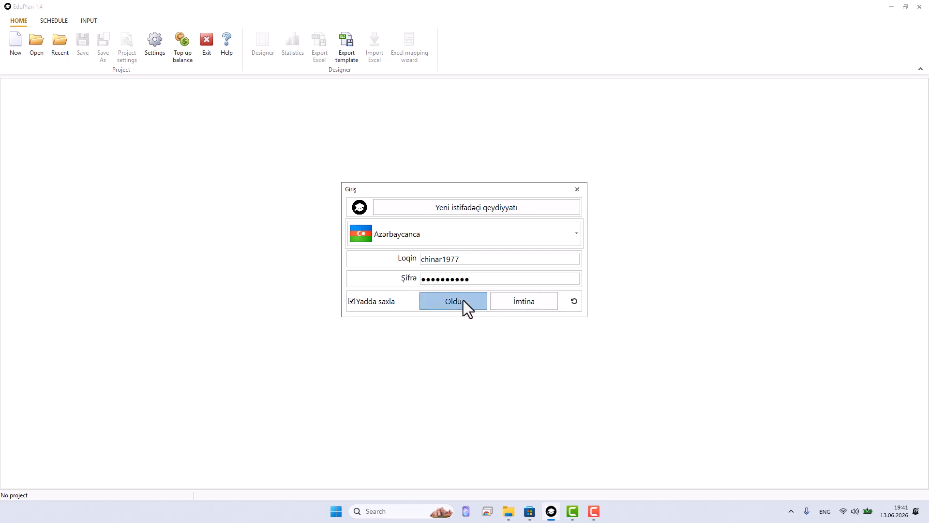